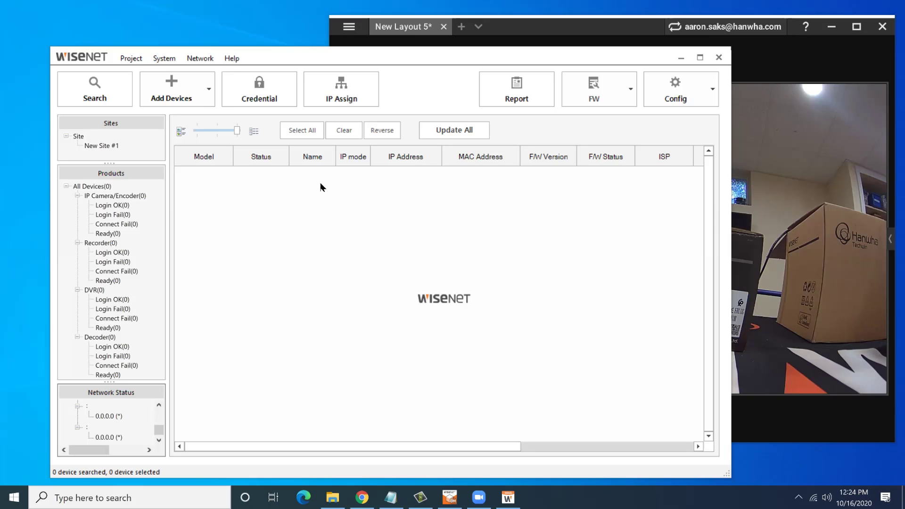
# Bring the XND-6010 camera's live view to the front in WAVE Client's New Layout 5.
pyautogui.moveTo(782, 271)
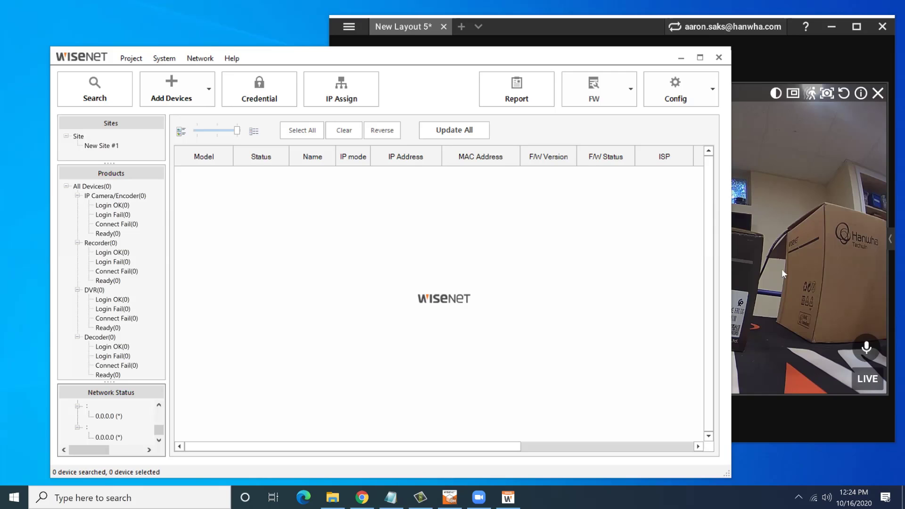
pyautogui.click(782, 269)
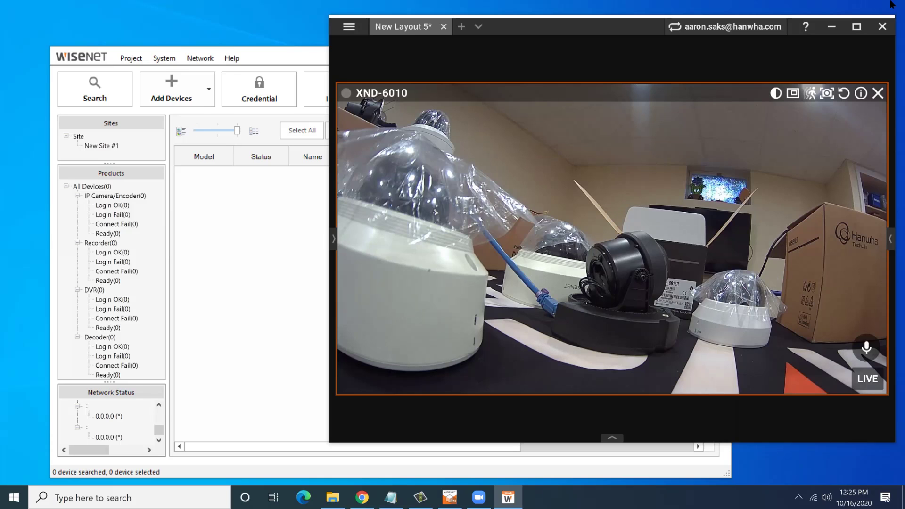
# Remove the camera tile, minimize WAVE, and widen the Device Manager window to reveal more columns.
pyautogui.click(878, 86)
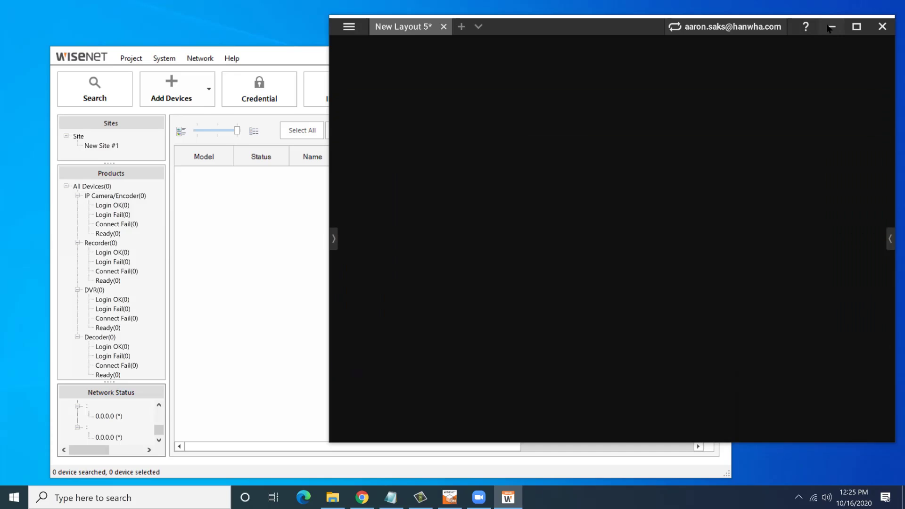
pyautogui.click(831, 29)
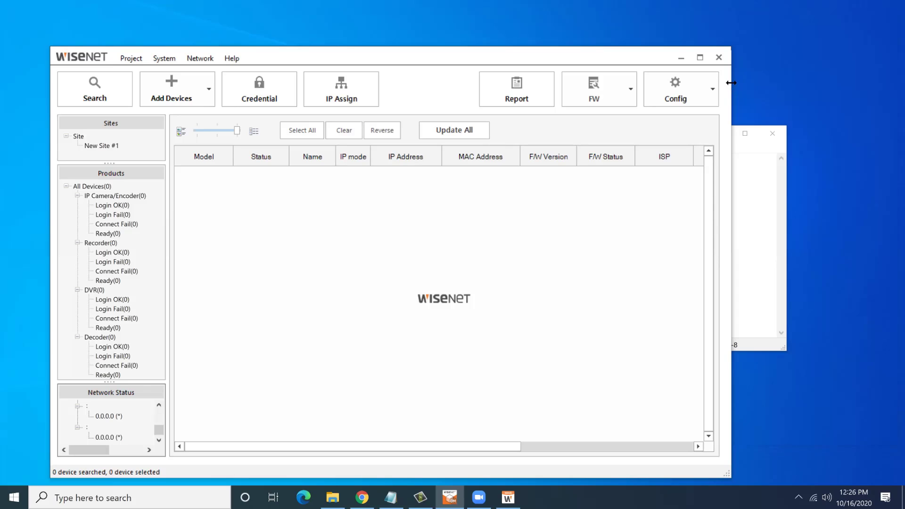
pyautogui.moveTo(731, 82); pyautogui.dragTo(818, 96)
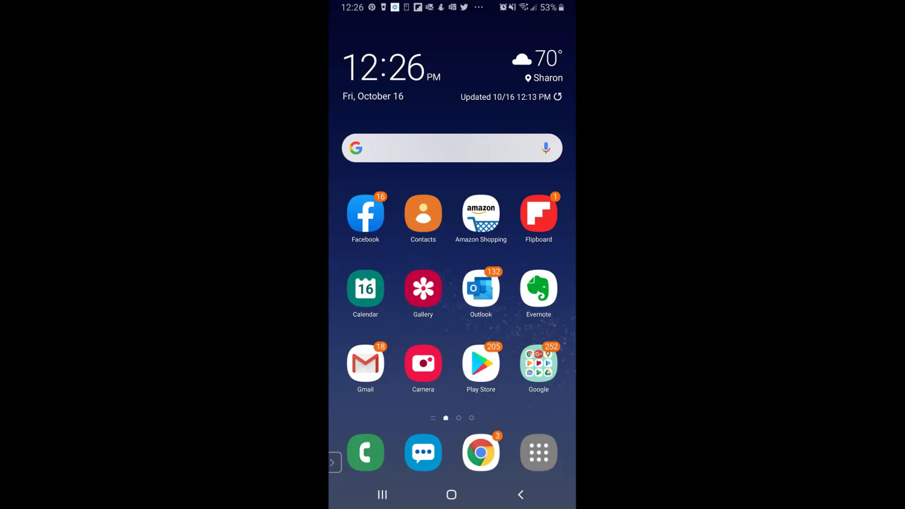
# Launch the WisenetQR app from the last page of the phone's app drawer.
pyautogui.moveTo(452, 330); pyautogui.dragTo(452, 189)
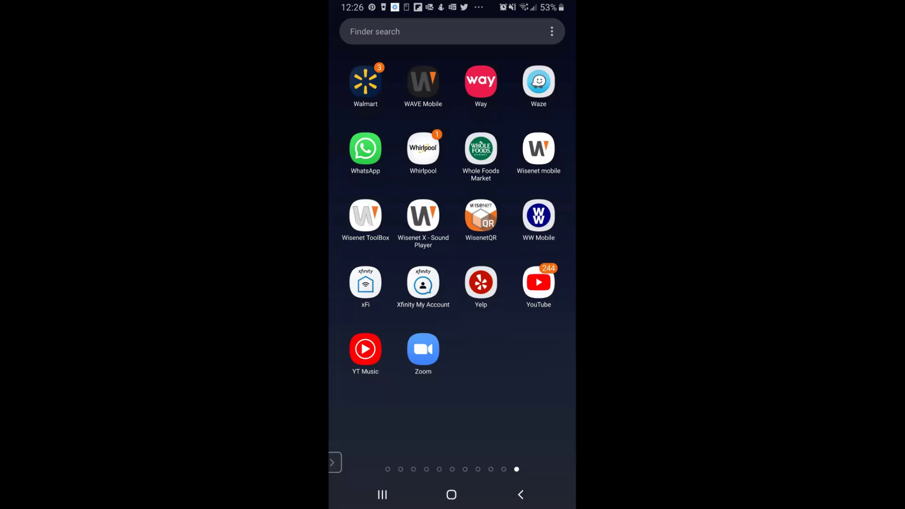
pyautogui.click(481, 215)
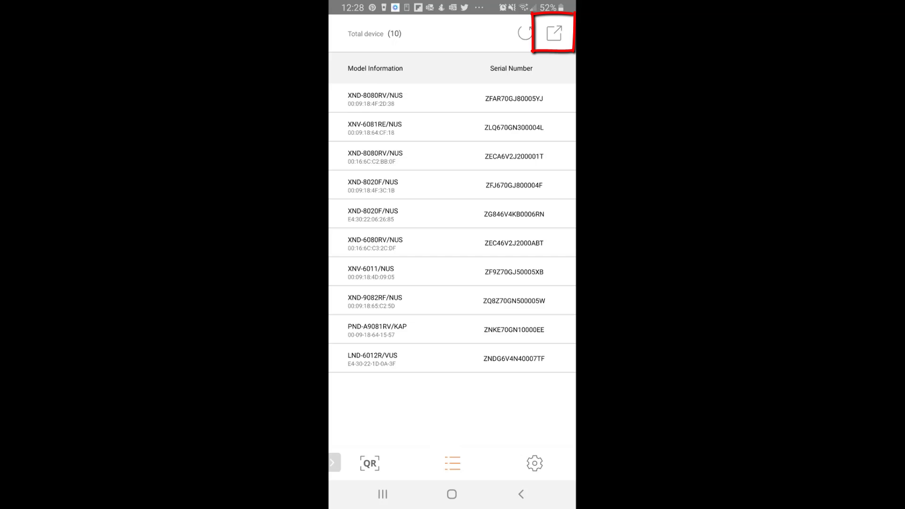
# Email the exported WisenetQR.csv through Gmail to a recipient with subject 'Building 2'.
pyautogui.click(554, 33)
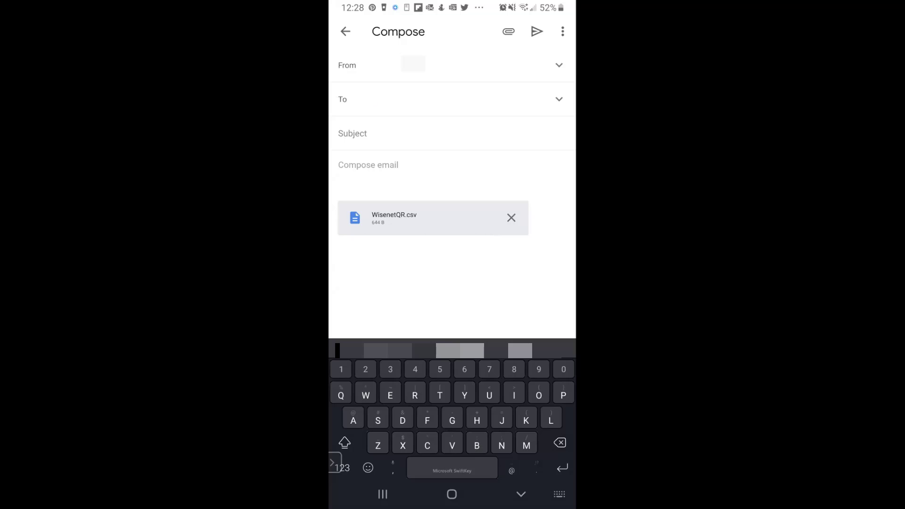
pyautogui.click(358, 133)
pyautogui.write('Building 2')
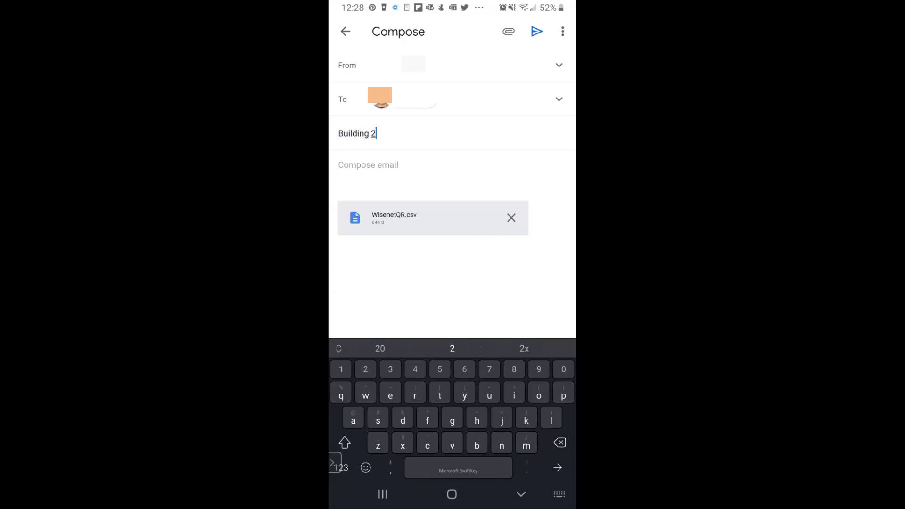
pyautogui.click(537, 32)
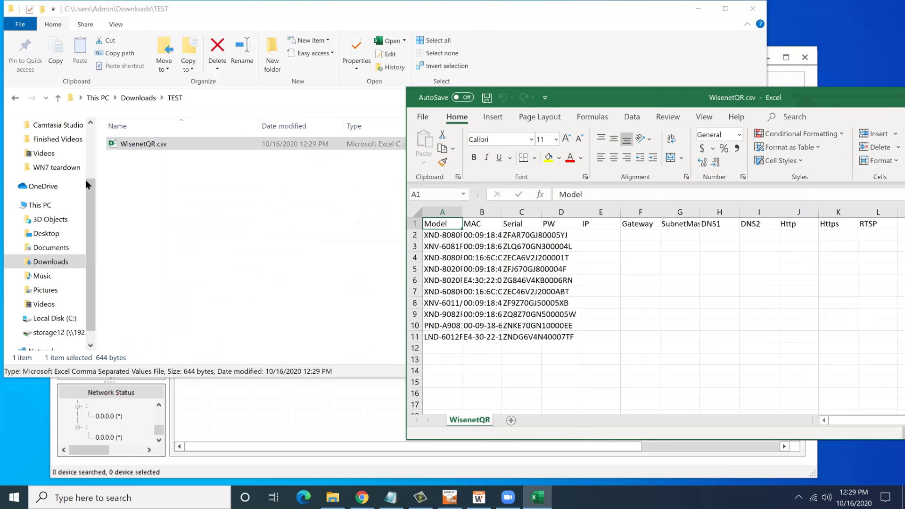
# Start Notepad via Win+R and drop WisenetQR.csv into it to view the raw CSV.
pyautogui.press('super+r')
pyautogui.write('notep')
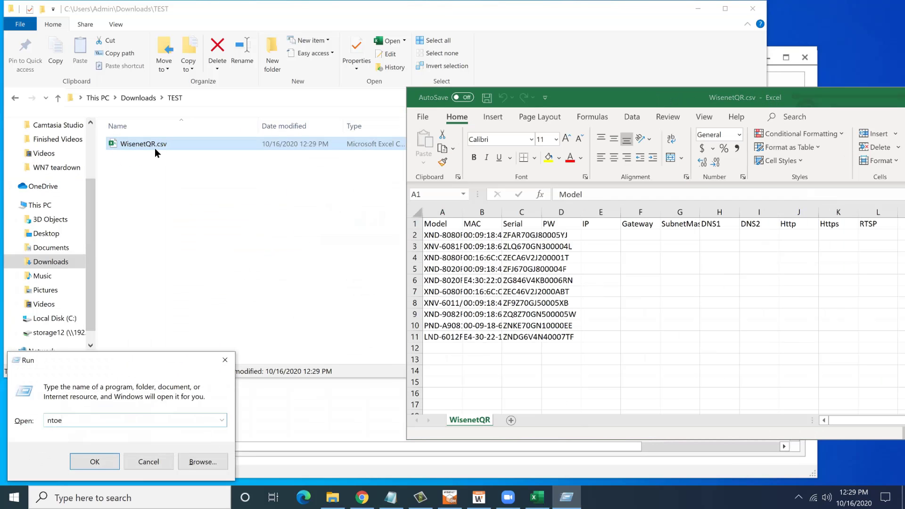
pyautogui.press('BackSpace')
pyautogui.press('BackSpace')
pyautogui.press('BackSpace')
pyautogui.press('BackSpace')
pyautogui.write('otepad')
pyautogui.press('Return')
pyautogui.moveTo(155, 148); pyautogui.dragTo(317, 185)
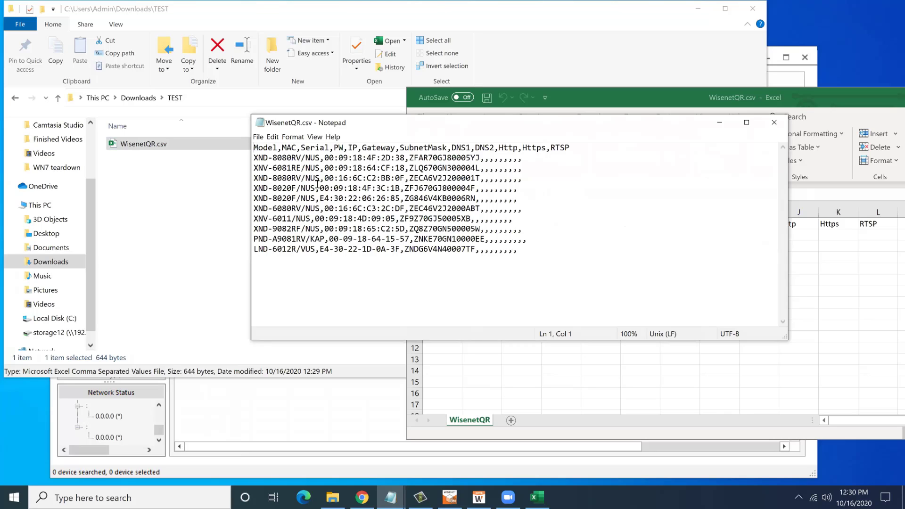
# Close Notepad, maximize Excel, widen column A for full model names, and select D2.
pyautogui.click(775, 123)
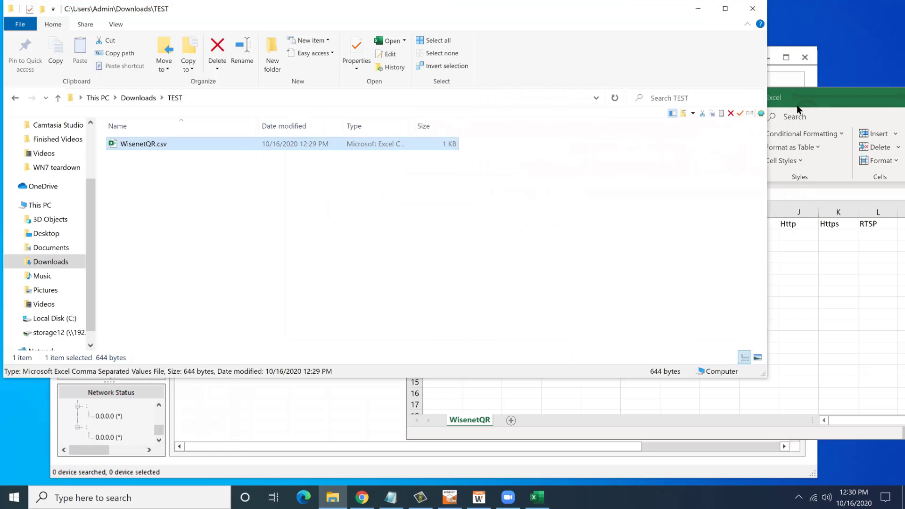
pyautogui.click(798, 105)
pyautogui.doubleClick(801, 108)
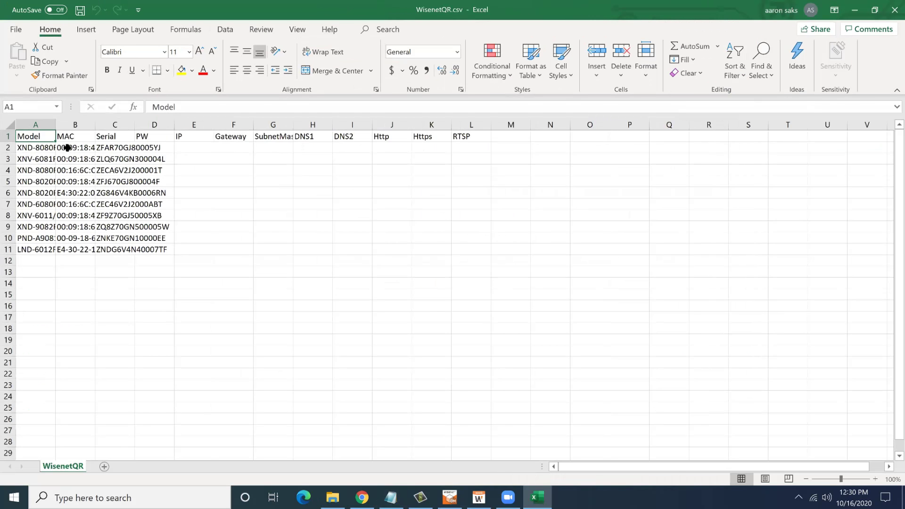
pyautogui.moveTo(58, 127); pyautogui.dragTo(289, 124)
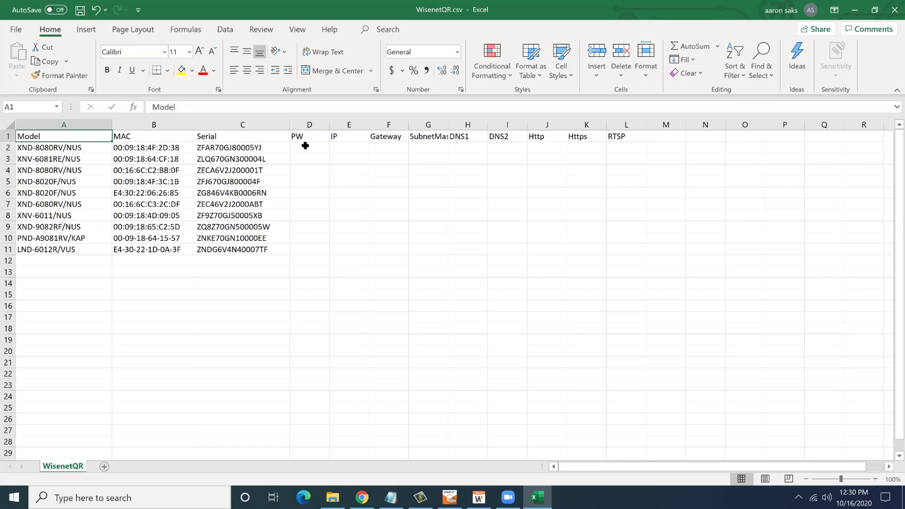
pyautogui.click(305, 145)
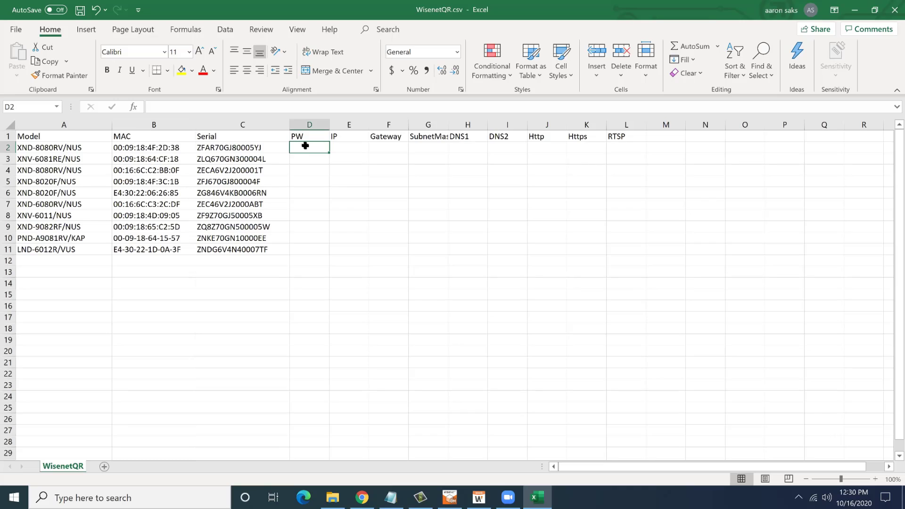
# Enter the camera password in cell D2 of the PW column.
pyautogui.press('Down')
pyautogui.press('Down')
pyautogui.press('Down')
pyautogui.press('Down')
pyautogui.press('Down')
pyautogui.press('Down')
pyautogui.press('Down')
pyautogui.press('Down')
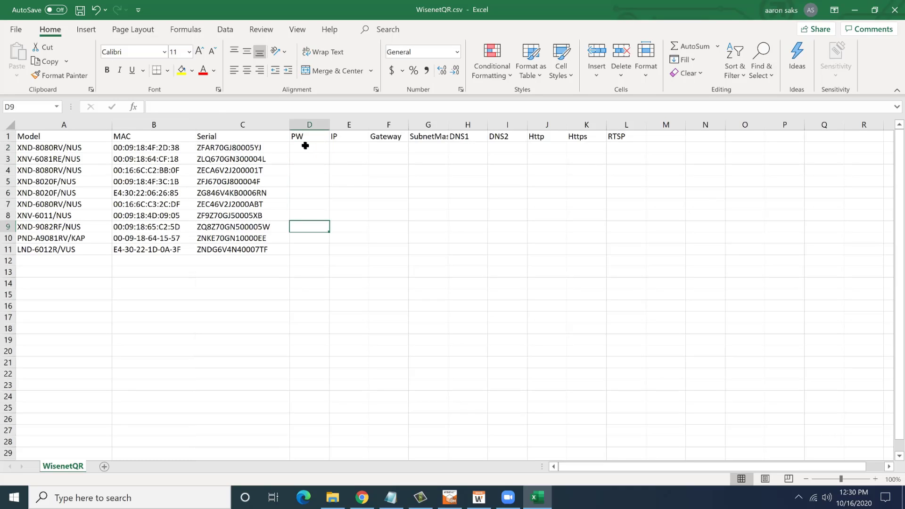
pyautogui.press('Left')
pyautogui.press('Down')
pyautogui.press('Left')
pyautogui.press('Left')
pyautogui.press('Up')
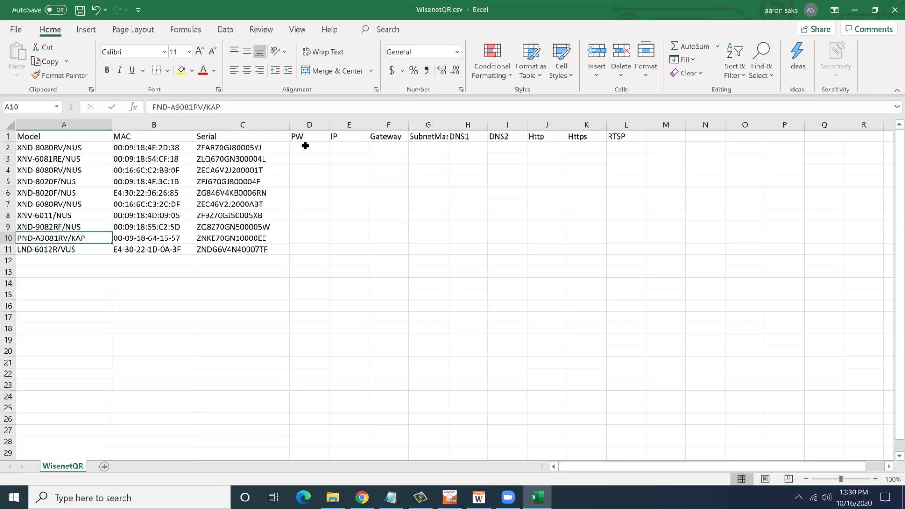
pyautogui.press('Up')
pyautogui.press('Up')
pyautogui.press('Up')
pyautogui.press('Up')
pyautogui.press('Up')
pyautogui.press('Right')
pyautogui.press('Right')
pyautogui.press('Right')
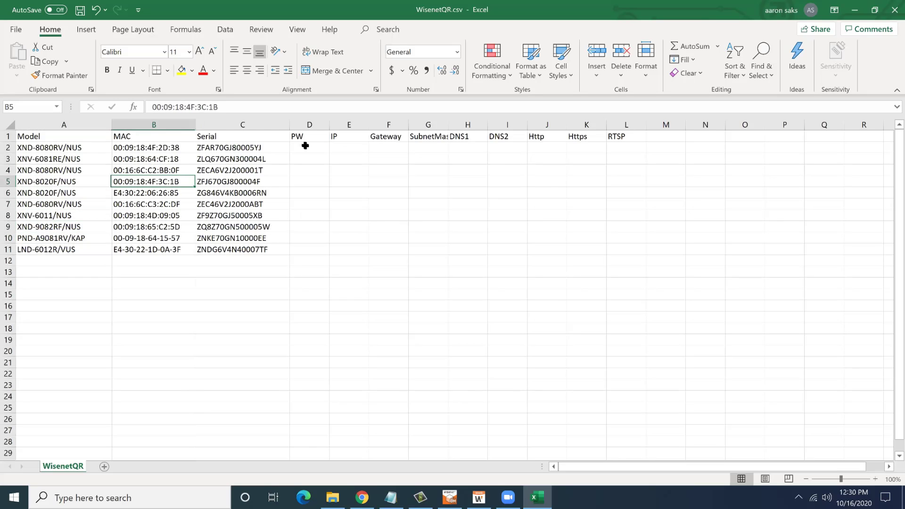
pyautogui.press('Up')
pyautogui.press('Up')
pyautogui.press('Up')
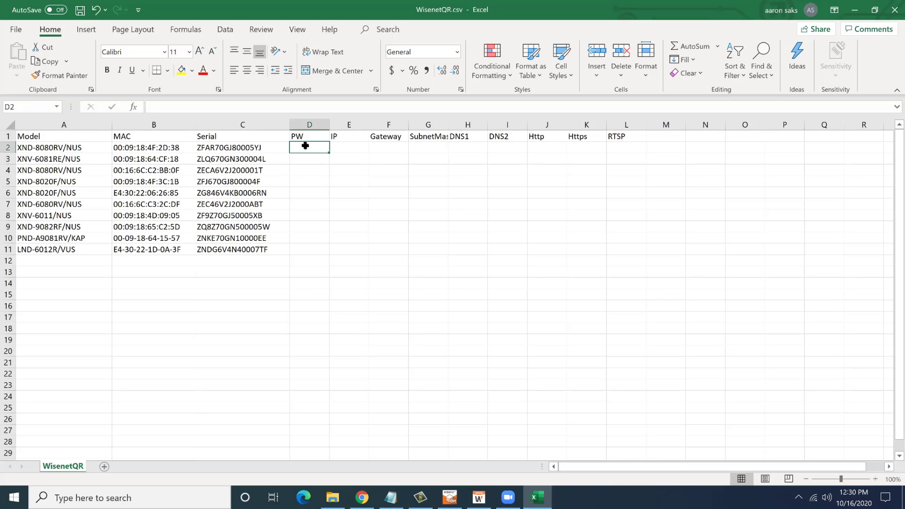
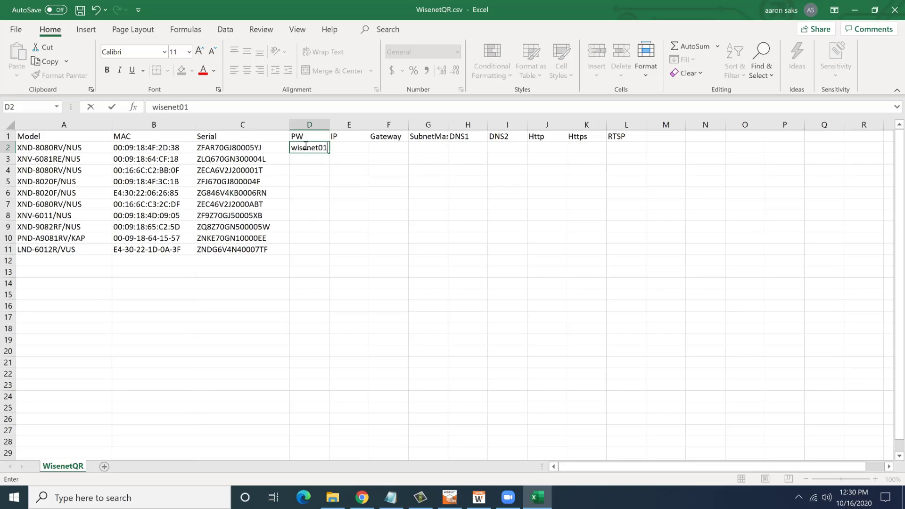
pyautogui.hotkey('ctrl', 'Return')
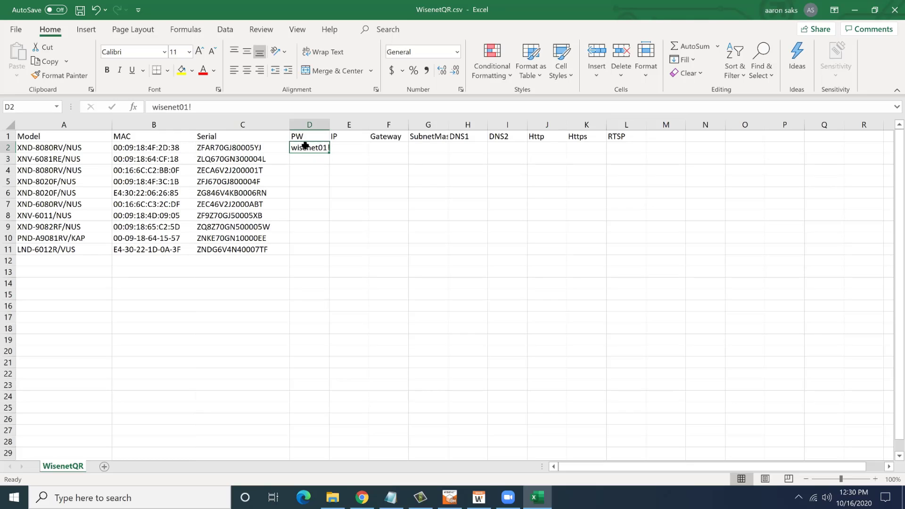
# Copy the D2 password down the PW column into rows 3 through 11.
pyautogui.hotkey('ctrl', 'c')
pyautogui.press('Down')
pyautogui.hotkey('shift', 'Down')
pyautogui.hotkey('shift', 'Down')
pyautogui.hotkey('shift', 'Down')
pyautogui.hotkey('shift', 'Down')
pyautogui.hotkey('shift', 'Down')
pyautogui.hotkey('shift', 'Down')
pyautogui.hotkey('shift', 'Down')
pyautogui.hotkey('shift', 'Down')
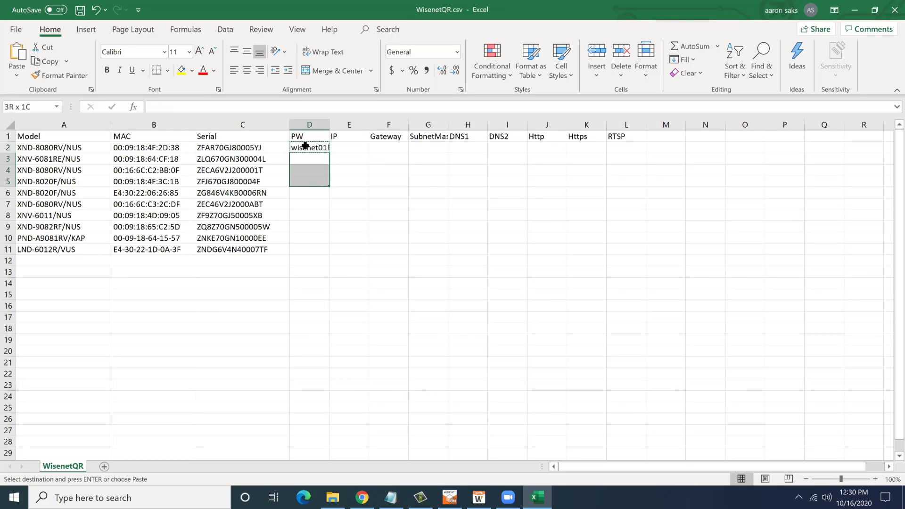
pyautogui.hotkey('ctrl', 'v')
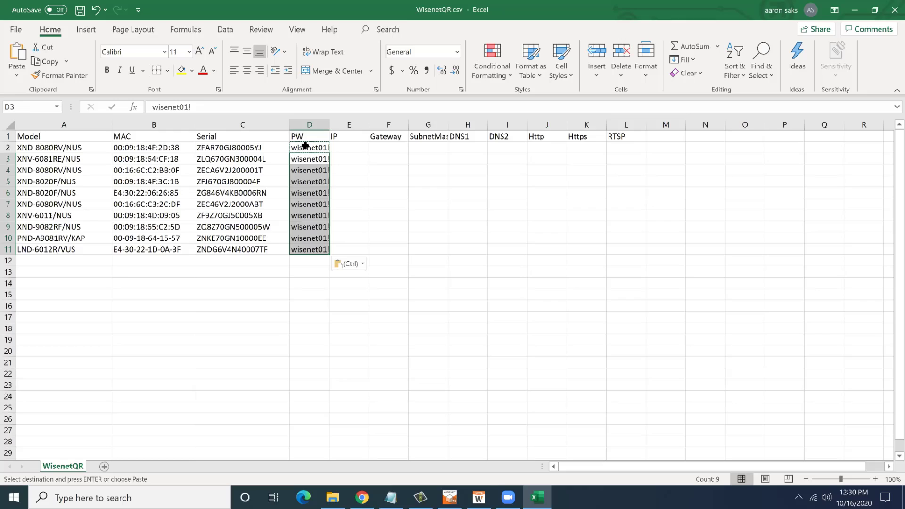
pyautogui.press('Right')
pyautogui.press('Up')
# Fill IPs 192.168.1.101–192.168.1.110 down column E, then widen columns E and D.
pyautogui.write('192')
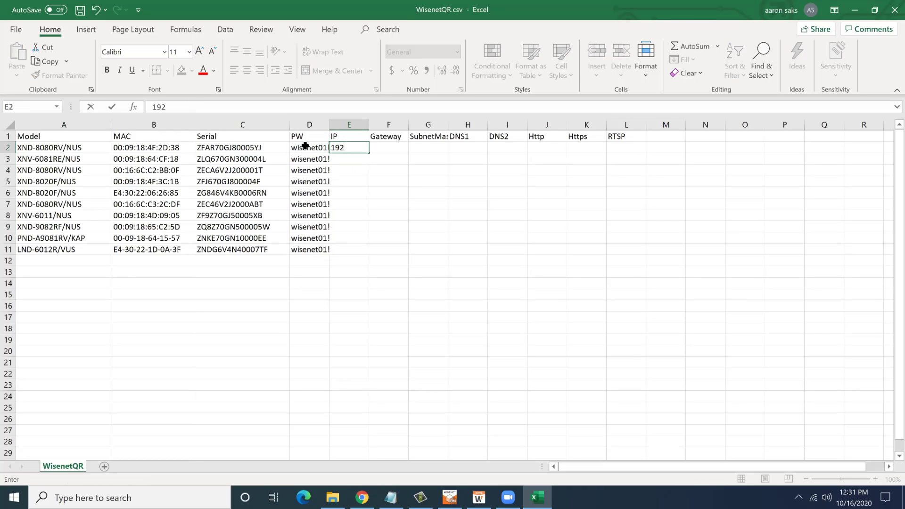
pyautogui.write('.168.1.101')
pyautogui.press('Return')
pyautogui.click(332, 150)
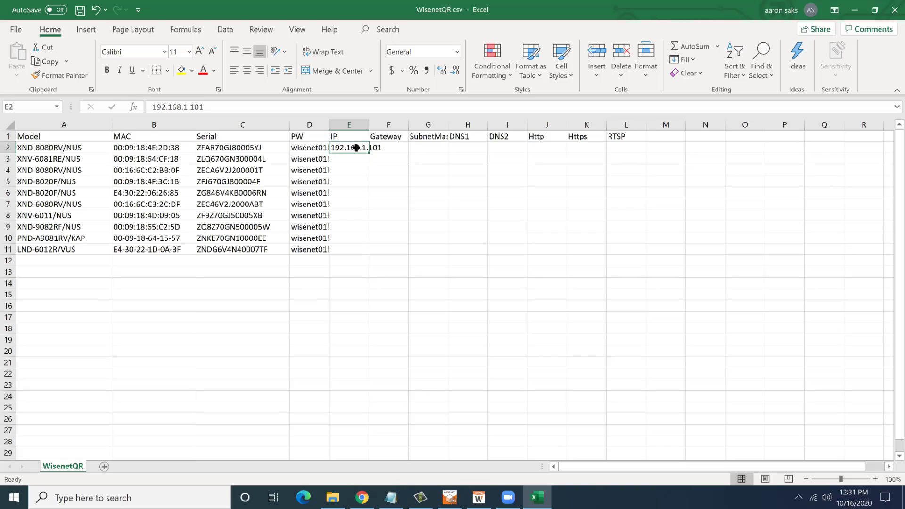
pyautogui.moveTo(369, 153); pyautogui.dragTo(367, 252)
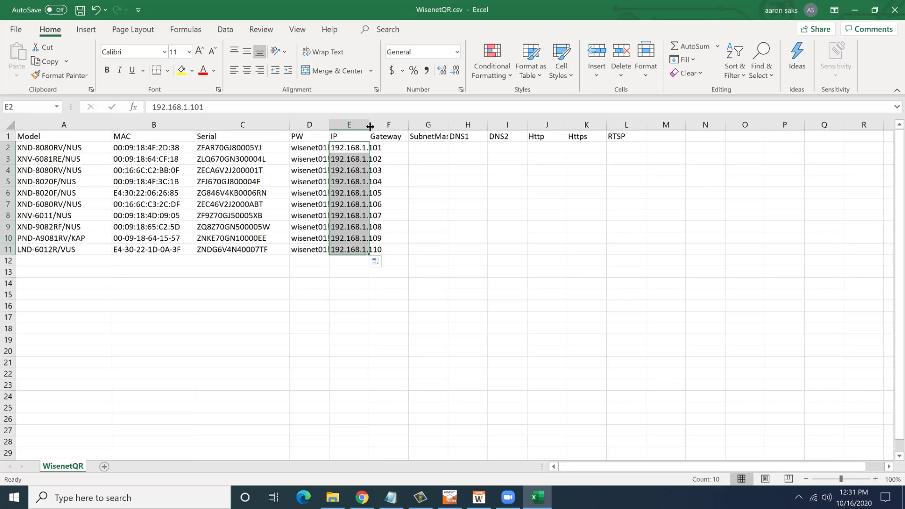
pyautogui.moveTo(372, 126); pyautogui.dragTo(393, 127)
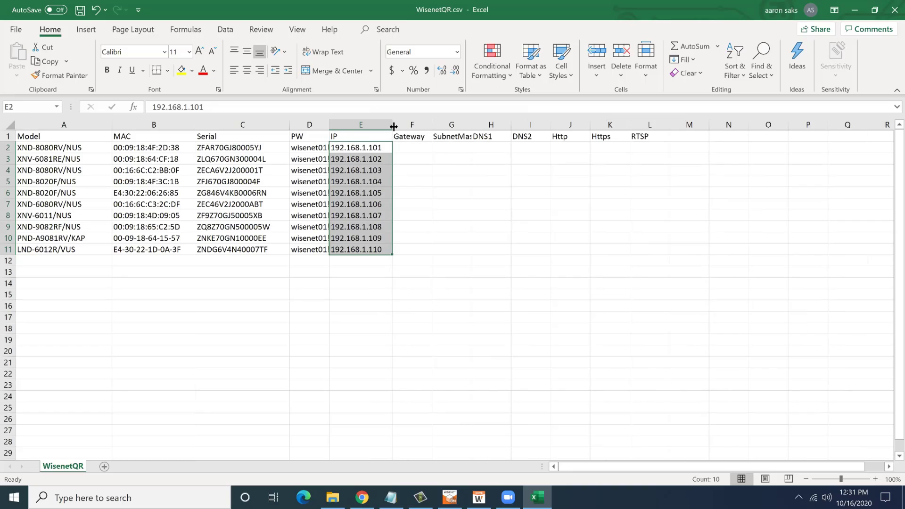
pyautogui.moveTo(330, 125); pyautogui.dragTo(347, 124)
# Enter gateway 192.168.1.1, subnet 255.255.255.0, and DNS1/DNS2 192.168.1.1 in row 2.
pyautogui.click(414, 145)
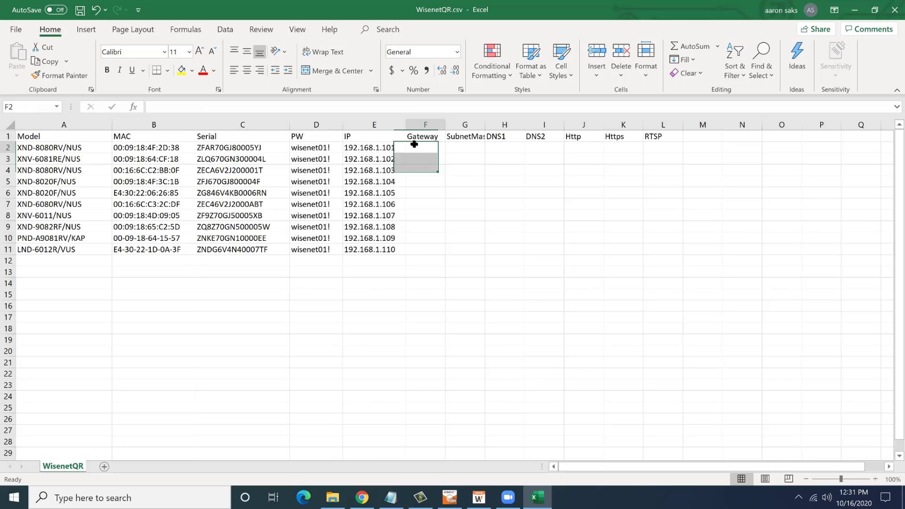
pyautogui.write('192.168.1.1')
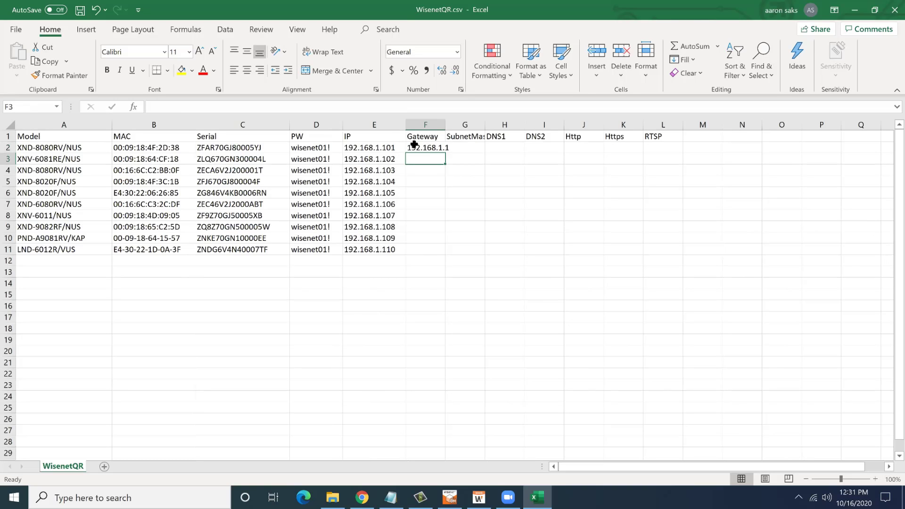
pyautogui.press('Tab')
pyautogui.write('255')
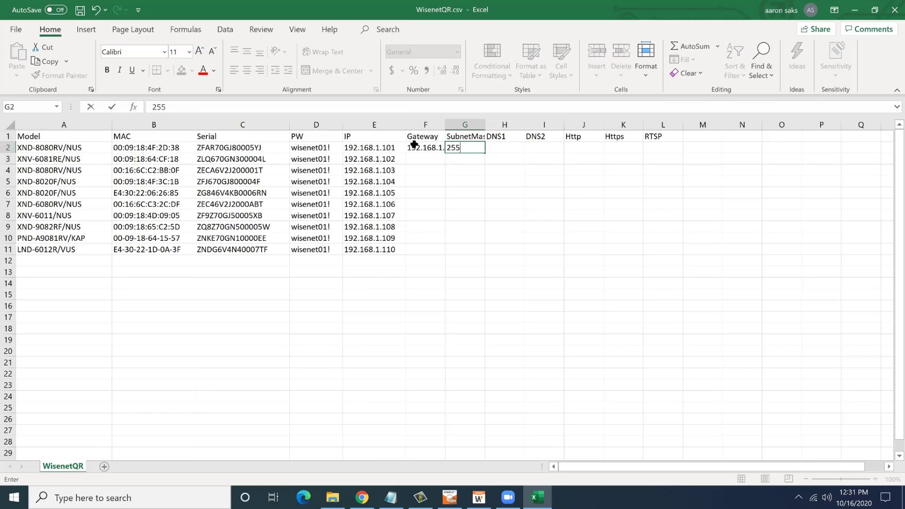
pyautogui.write('.255.255.0')
pyautogui.press('Tab')
pyautogui.write('192.168.1.1')
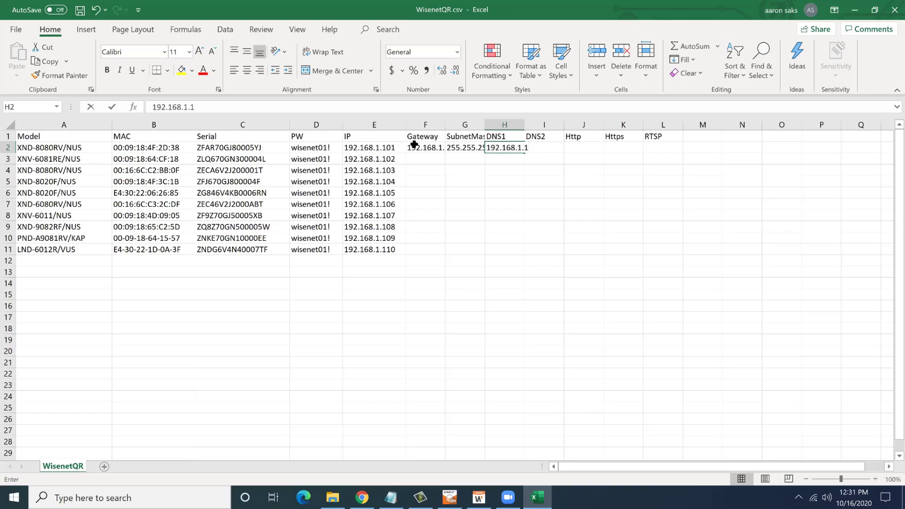
pyautogui.write('.')
pyautogui.press('Tab')
pyautogui.write('192.168.1.1')
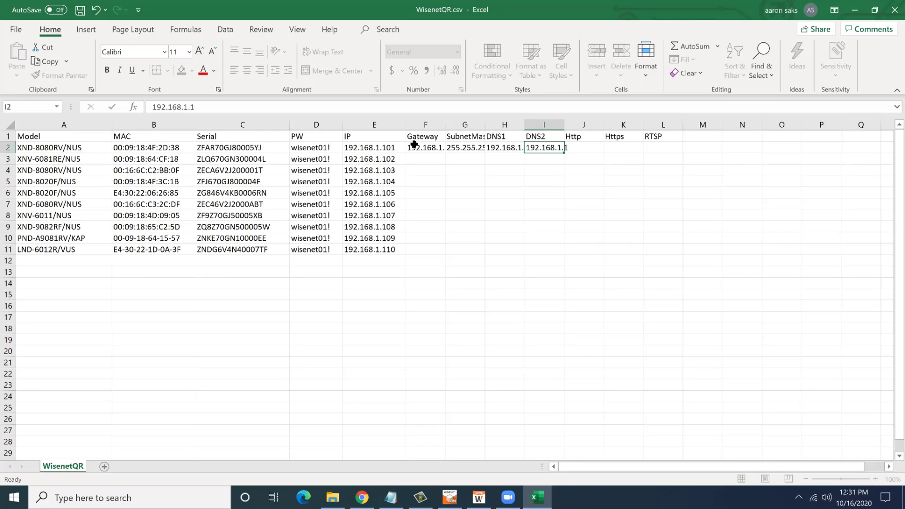
pyautogui.press('Tab')
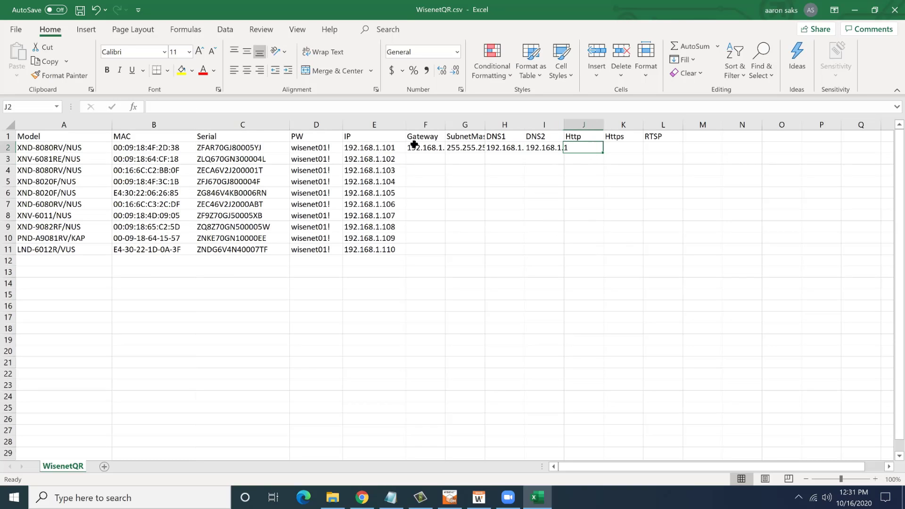
# Enter Http port 80, Https 443 and RTSP 554 for the first camera.
pyautogui.write('80')
pyautogui.press('Tab')
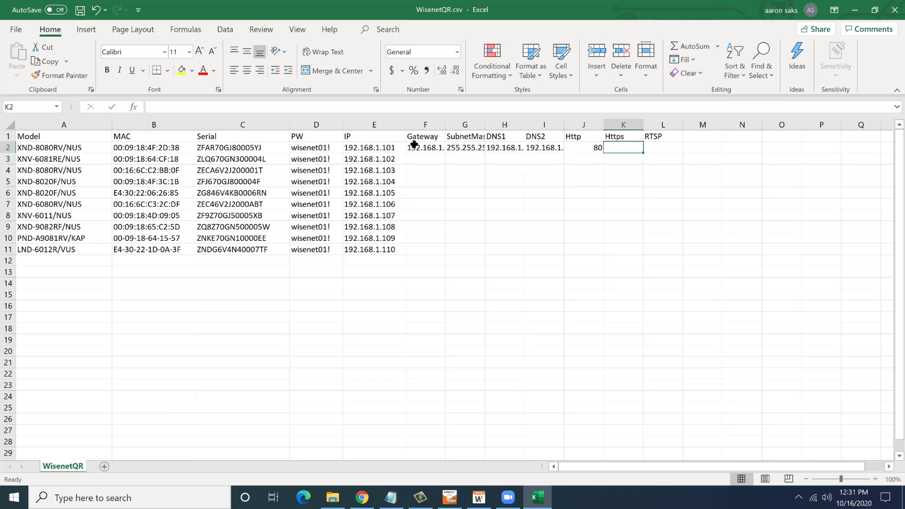
pyautogui.write('443')
pyautogui.press('Tab')
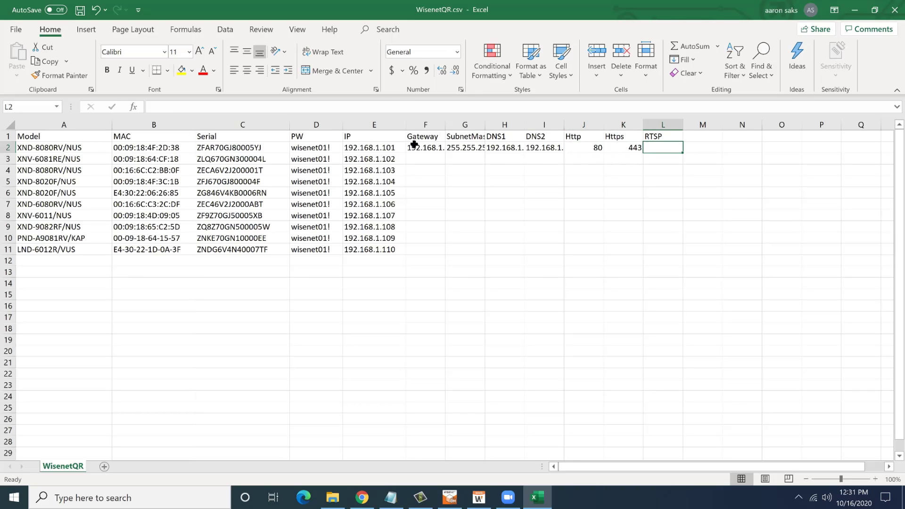
pyautogui.write('554')
pyautogui.hotkey('ctrl', 'Return')
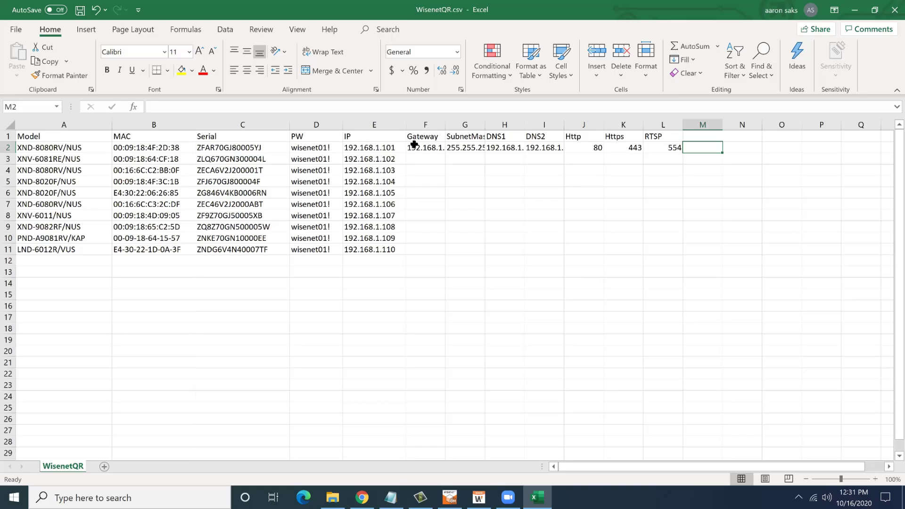
# Paste row 2's Gateway-through-RTSP settings into rows 3–11 and save WisenetQR.csv.
pyautogui.hotkey('shift', 'Left')
pyautogui.hotkey('shift', 'Left')
pyautogui.hotkey('shift', 'Left')
pyautogui.hotkey('shift', 'Left')
pyautogui.hotkey('shift', 'Left')
pyautogui.hotkey('shift', 'Left')
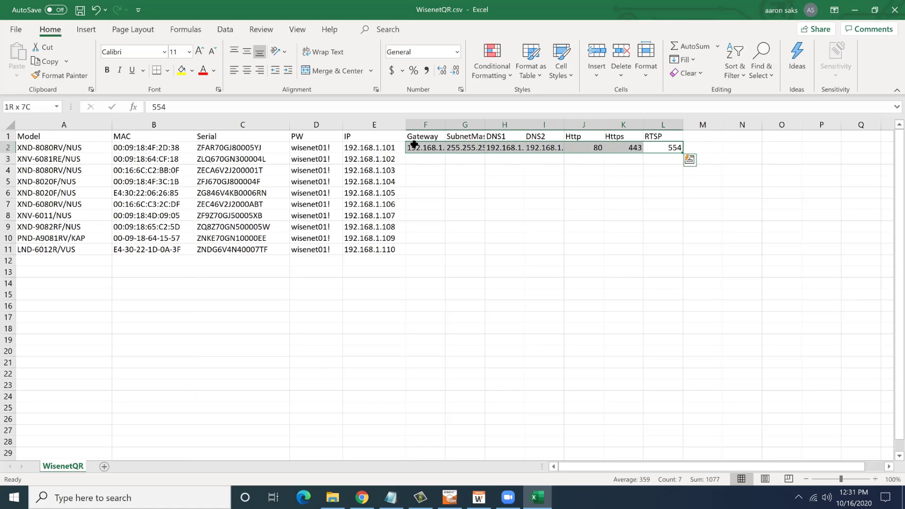
pyautogui.hotkey('ctrl', 'c')
pyautogui.press('Down')
pyautogui.press('Left')
pyautogui.press('Left')
pyautogui.press('Left')
pyautogui.press('Left')
pyautogui.press('Left')
pyautogui.press('Left')
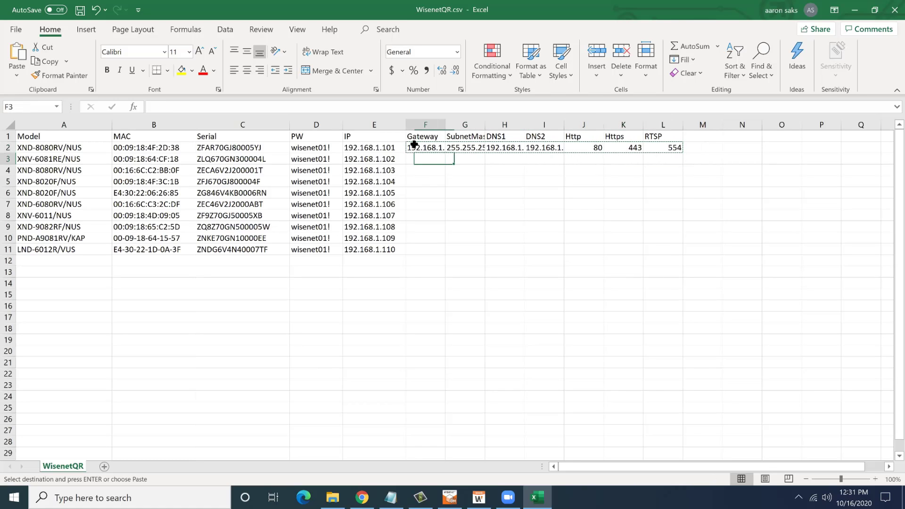
pyautogui.hotkey('shift', 'Down')
pyautogui.hotkey('shift', 'Down')
pyautogui.hotkey('shift', 'Down')
pyautogui.hotkey('shift', 'Down')
pyautogui.hotkey('shift', 'Down')
pyautogui.hotkey('shift', 'Down')
pyautogui.hotkey('shift', 'Down')
pyautogui.hotkey('shift', 'Down')
pyautogui.hotkey('shift', 'Right')
pyautogui.hotkey('shift', 'Right')
pyautogui.hotkey('shift', 'Right')
pyautogui.hotkey('shift', 'Right')
pyautogui.hotkey('shift', 'Right')
pyautogui.hotkey('shift', 'Right')
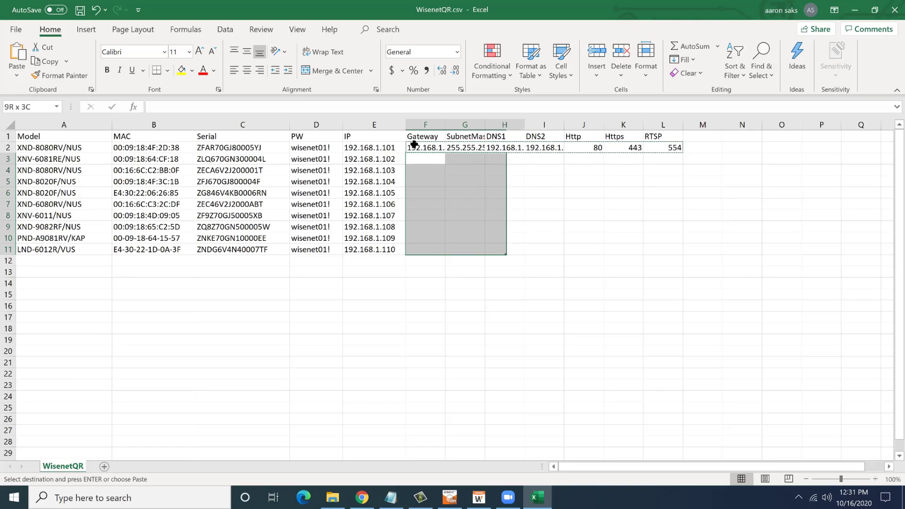
pyautogui.hotkey('ctrl', 'v')
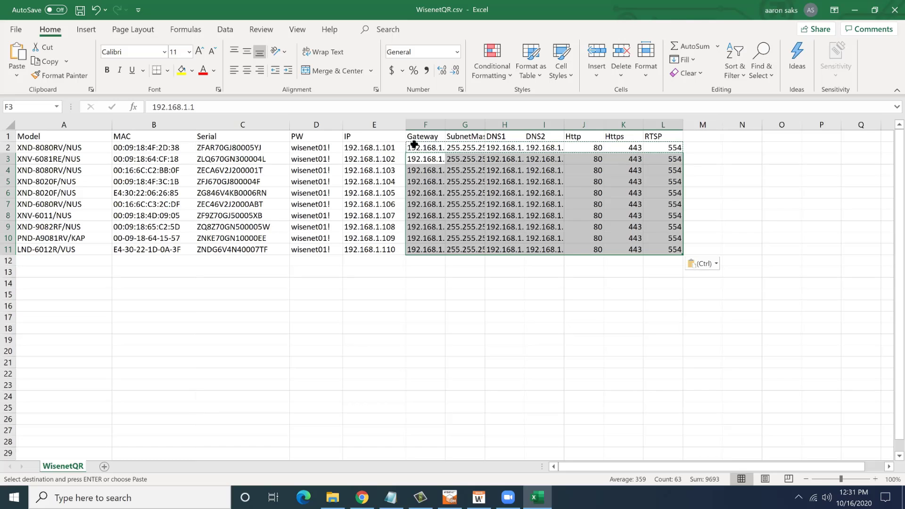
pyautogui.press('Left')
pyautogui.press('Left')
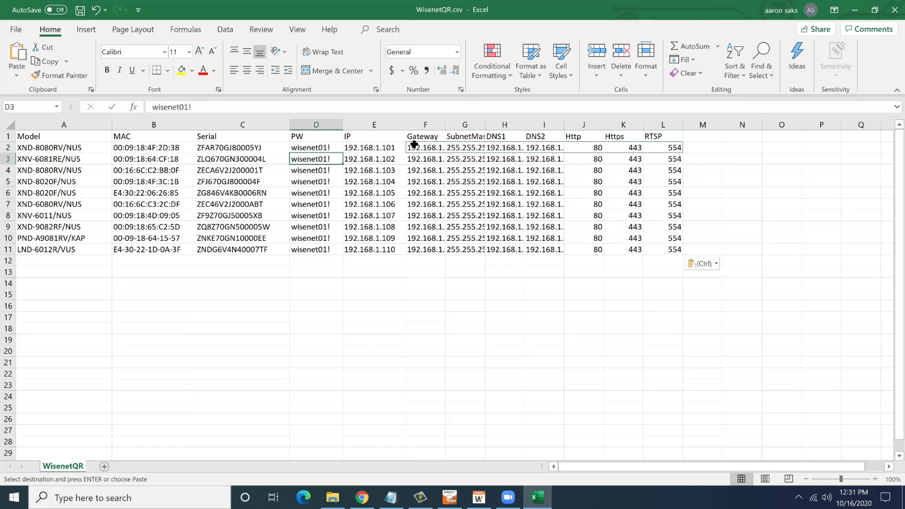
pyautogui.hotkey('ctrl', 's')
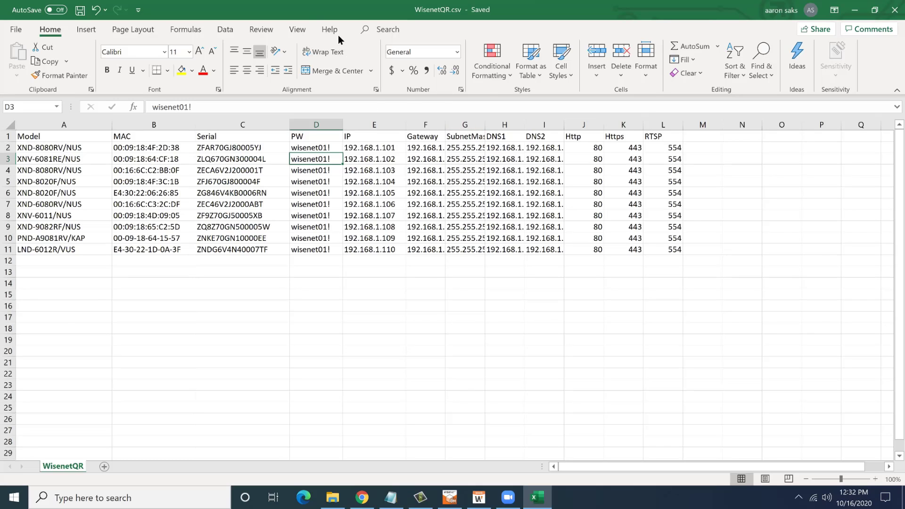
# Close the spreadsheet and view WisenetQR.csv's raw camera rows in Notepad, then close Notepad.
pyautogui.doubleClick(343, 14)
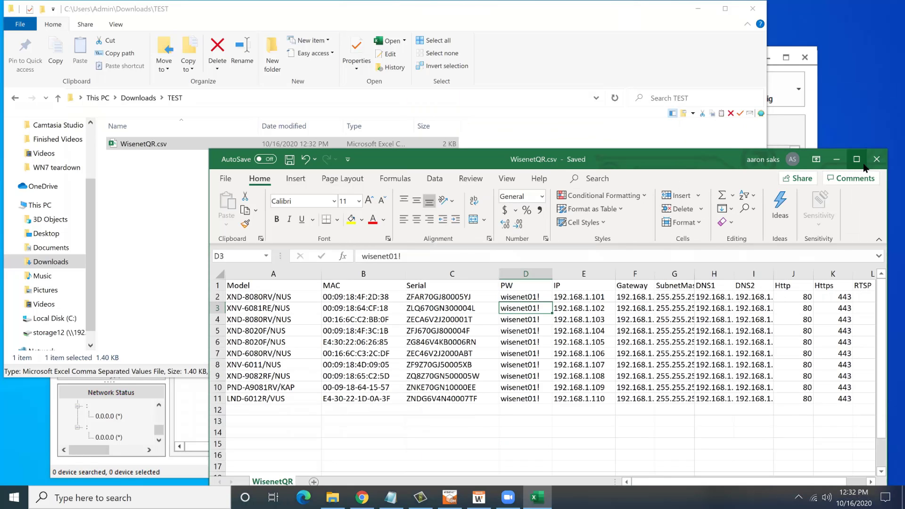
pyautogui.click(876, 159)
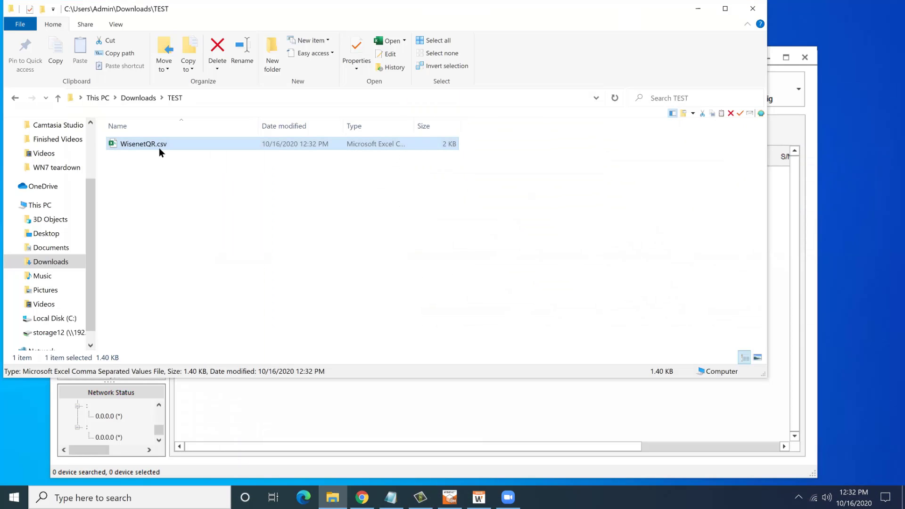
pyautogui.press('super+r')
pyautogui.press('Return')
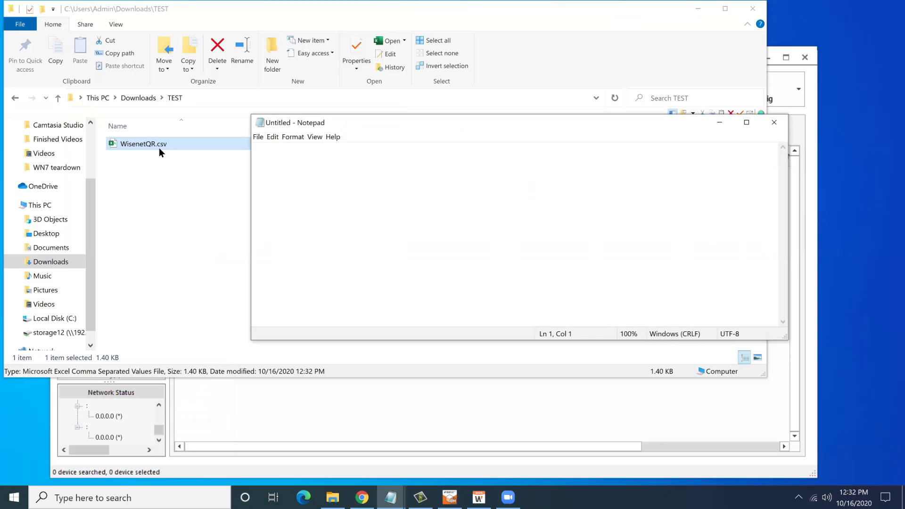
pyautogui.moveTo(159, 148); pyautogui.dragTo(356, 200)
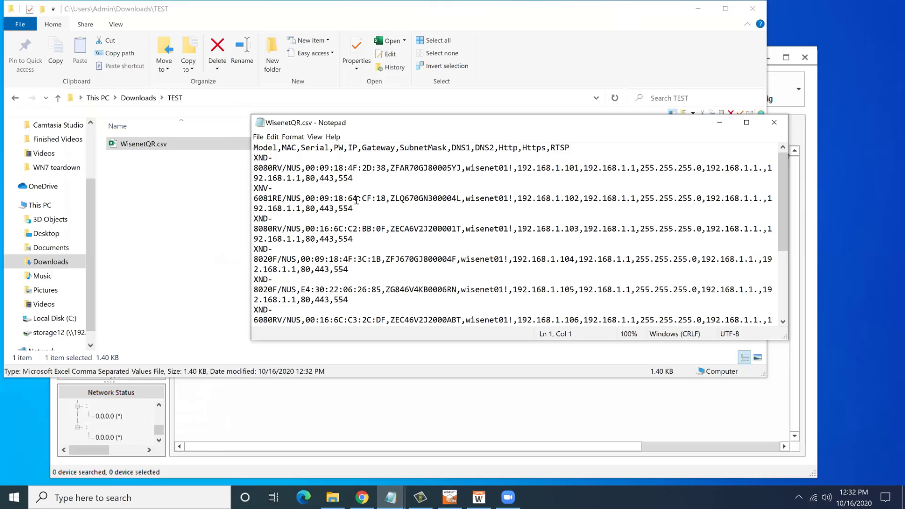
pyautogui.click(781, 126)
# Start a Wisenet QR Add Device import and bring up the Load CSV File picker.
pyautogui.click(805, 132)
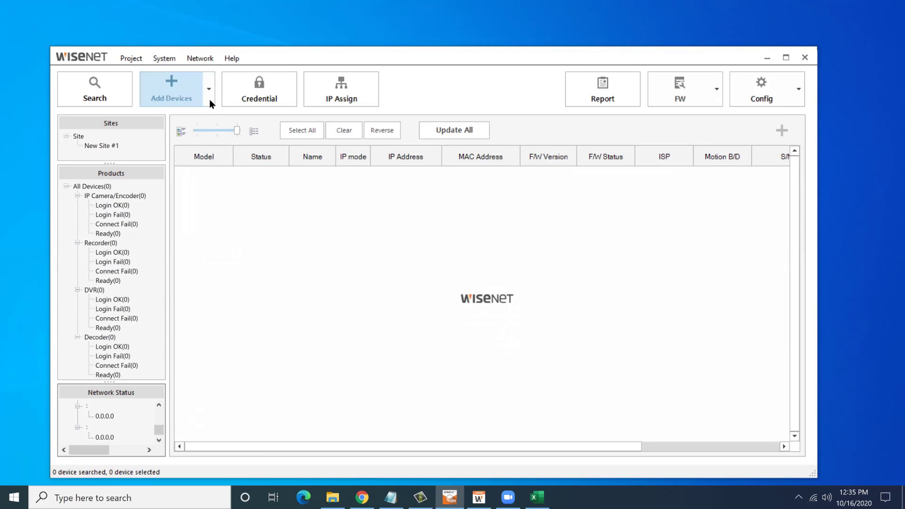
pyautogui.click(210, 100)
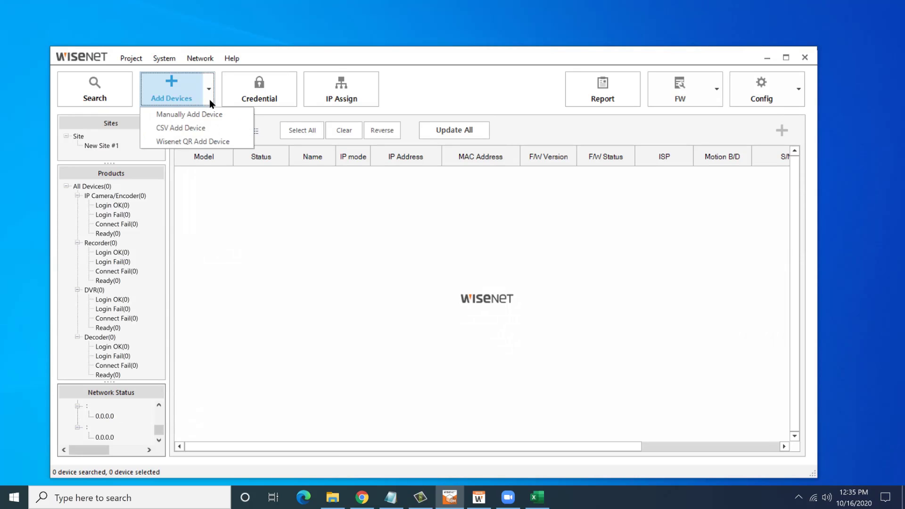
pyautogui.click(207, 142)
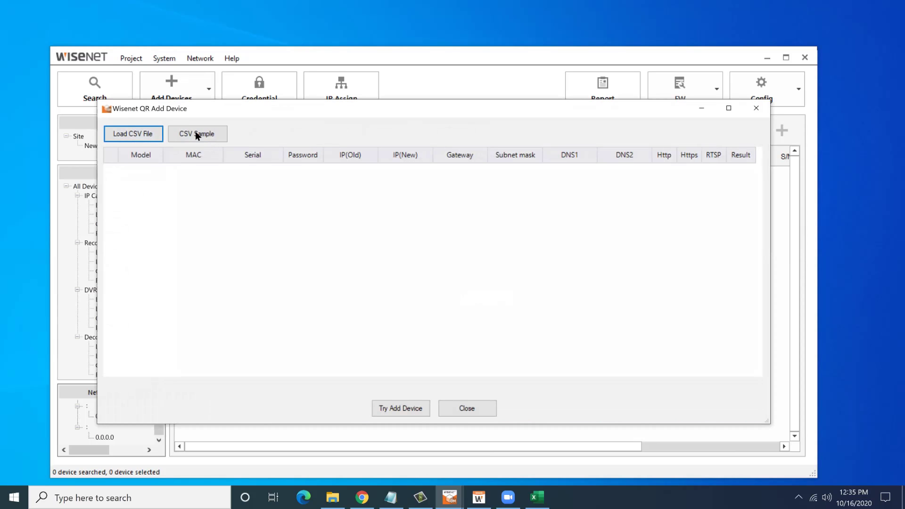
pyautogui.click(147, 134)
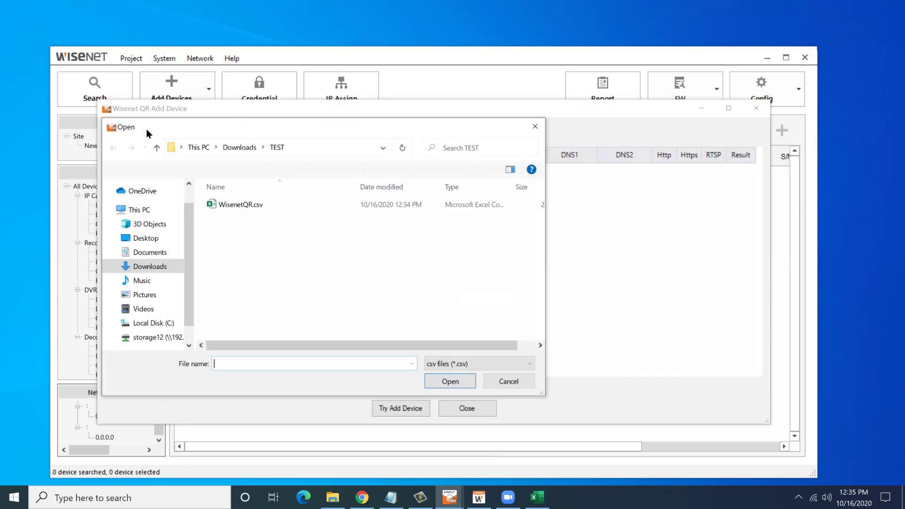
# Load WisenetQR.csv from the TEST folder into the QR Add Device table.
pyautogui.click(223, 207)
pyautogui.doubleClick(222, 206)
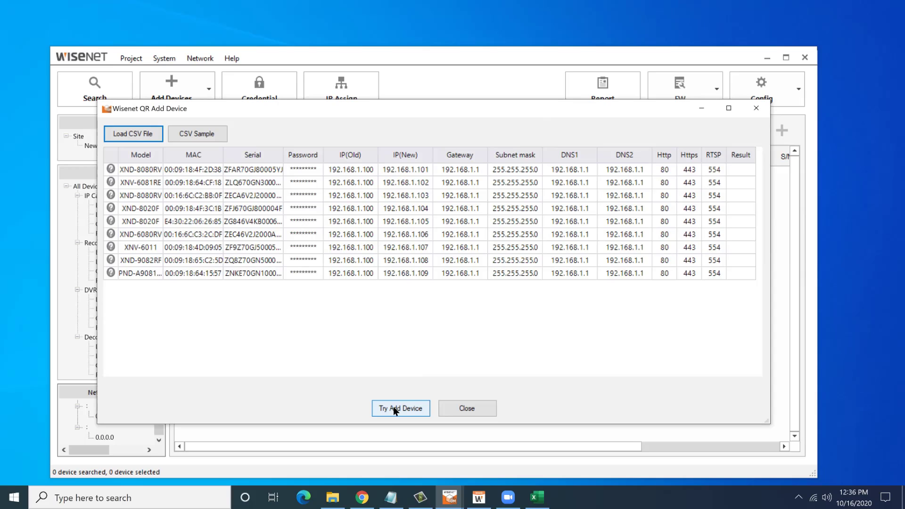
# Run Try Add Device so the nine cameras complete with IPs 192.168.1.101–109.
pyautogui.click(394, 409)
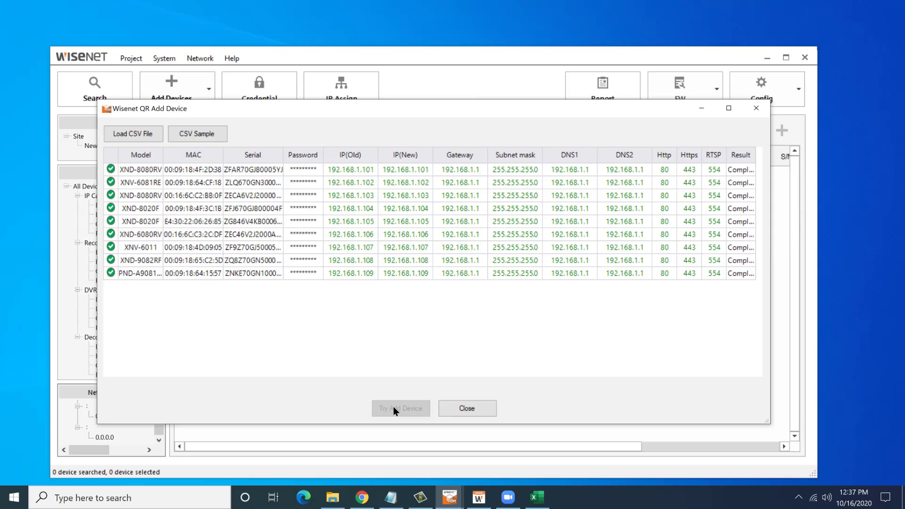
# Close the QR import and check that site 201016_QR lists nine Login OK cameras.
pyautogui.click(454, 404)
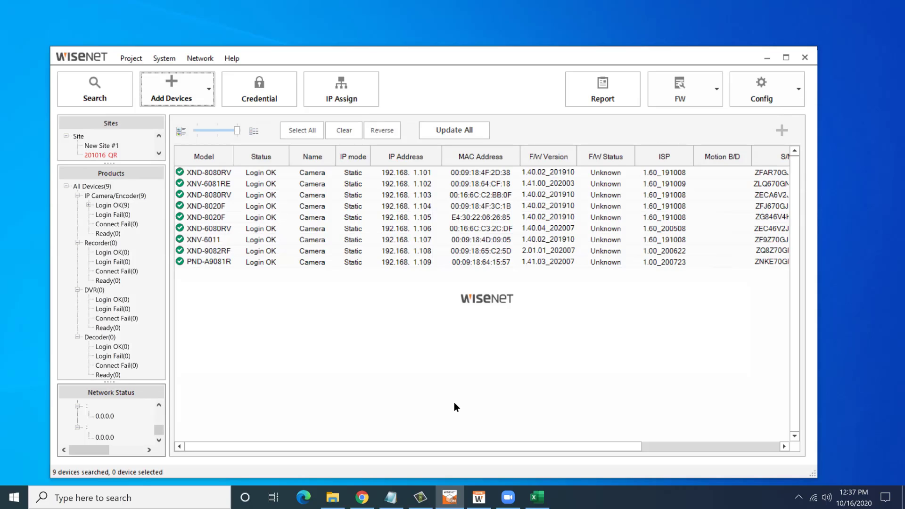
pyautogui.click(94, 154)
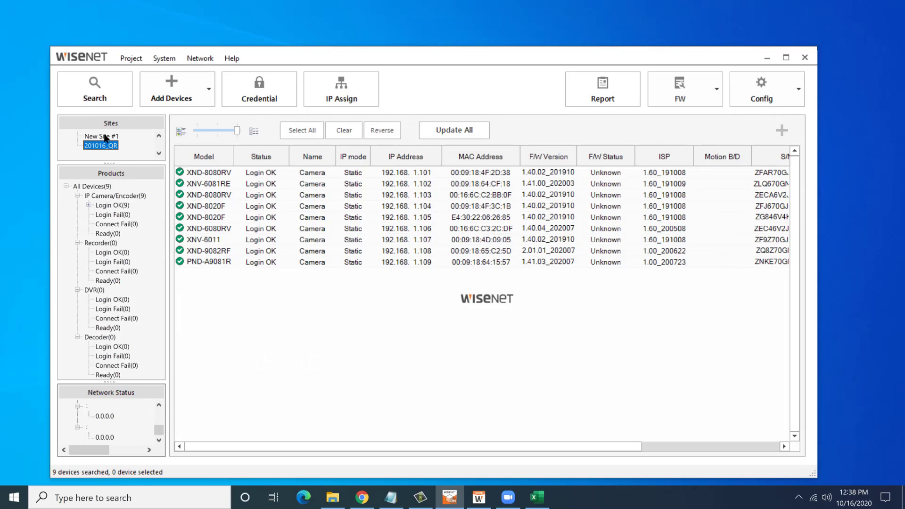
pyautogui.click(104, 138)
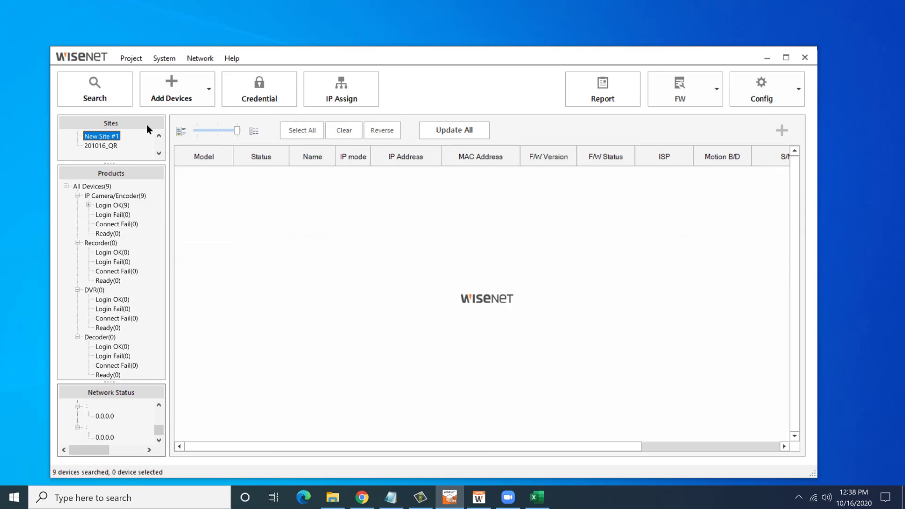
pyautogui.click(112, 146)
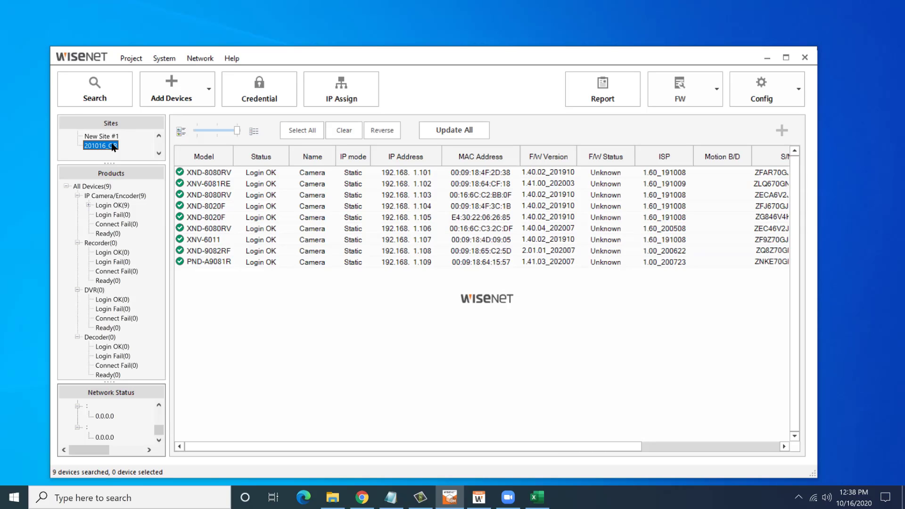
# Save the project as Project1 from the Project menu.
pyautogui.click(128, 63)
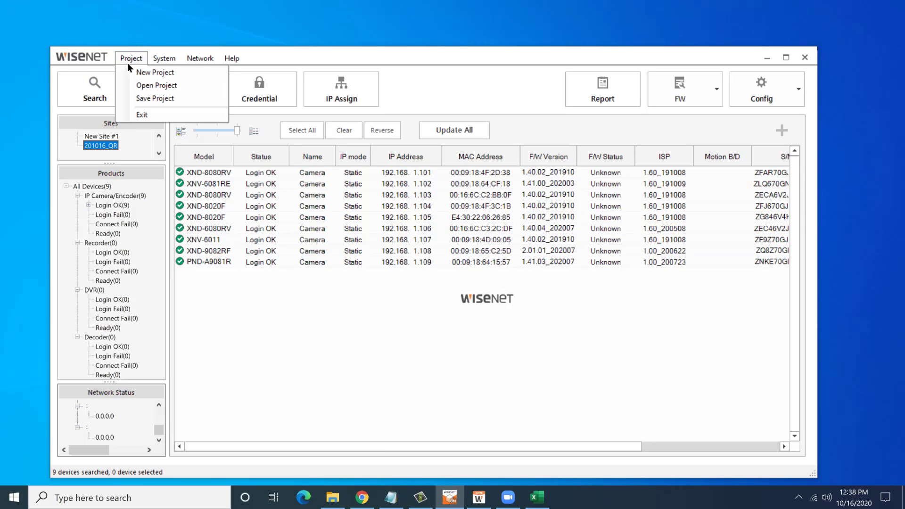
pyautogui.click(140, 99)
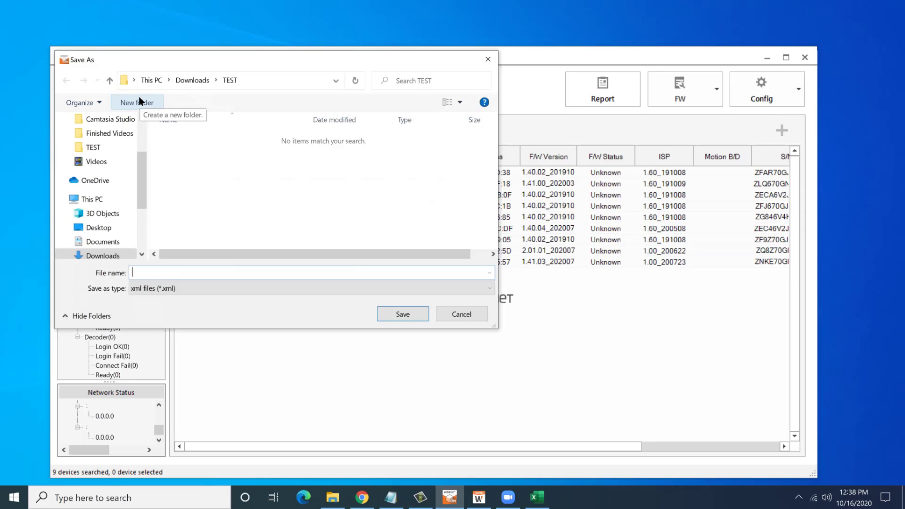
pyautogui.write('Project1')
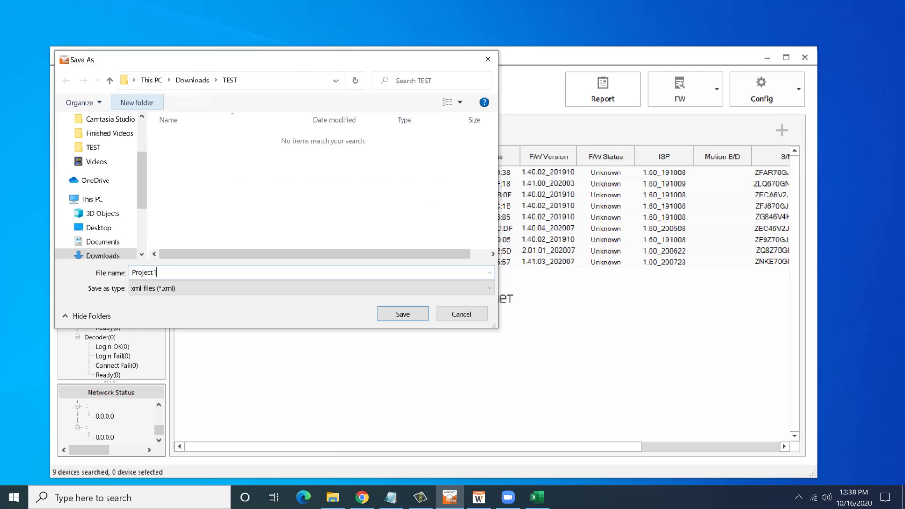
pyautogui.press('Return')
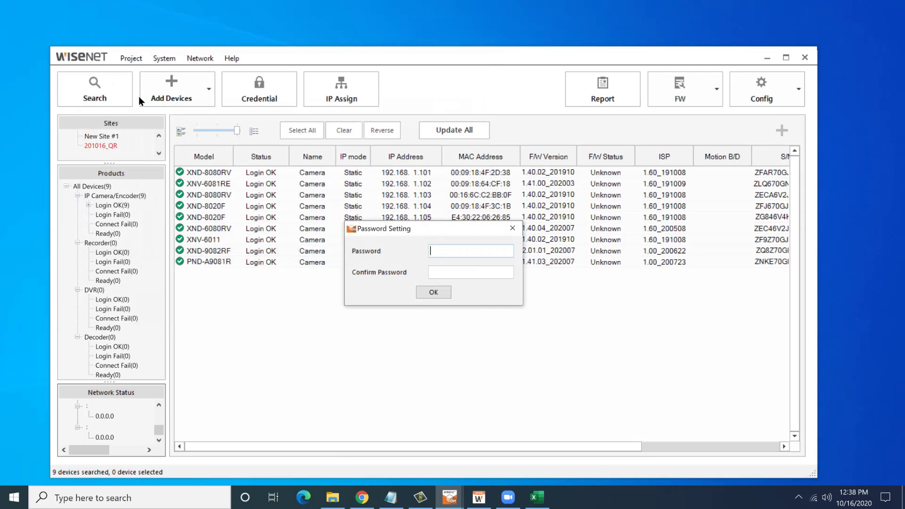
# Skip the project password, select all nine cameras, and show the Config backup/restore options.
pyautogui.click(425, 292)
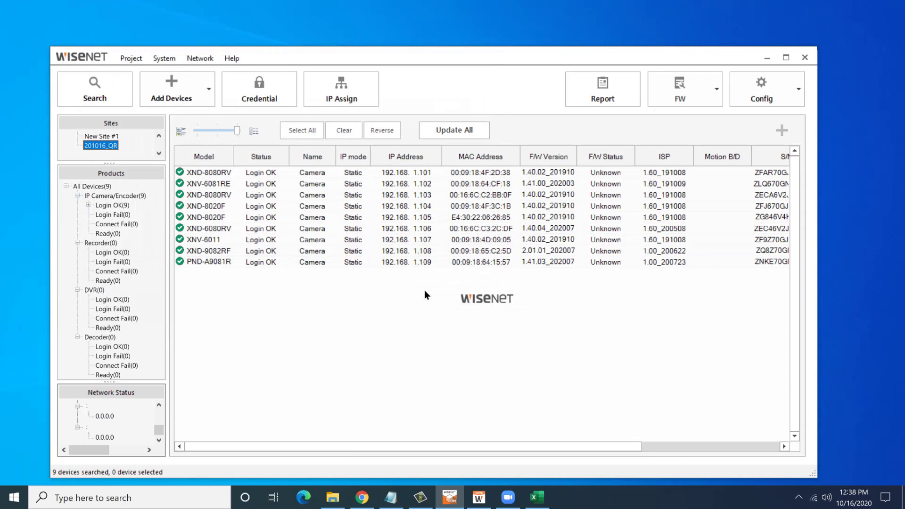
pyautogui.click(445, 258)
pyautogui.hotkey('ctrl', 'a')
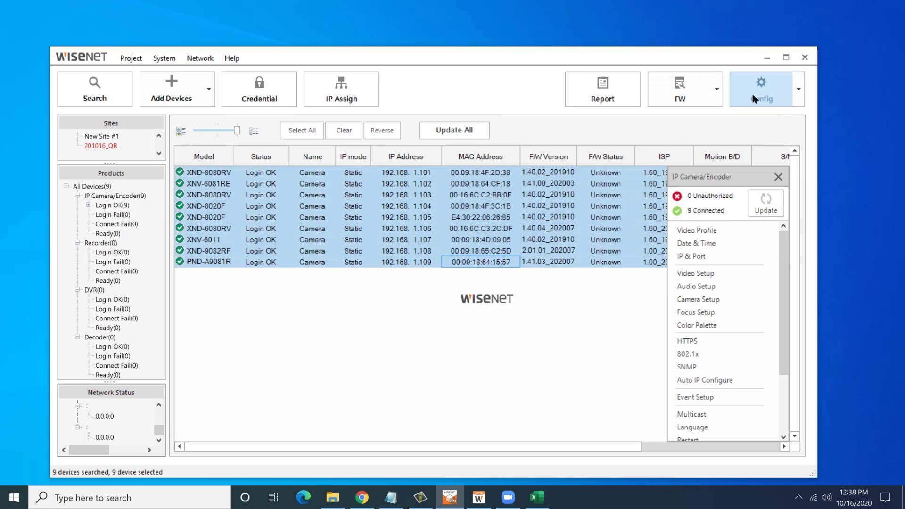
pyautogui.click(754, 97)
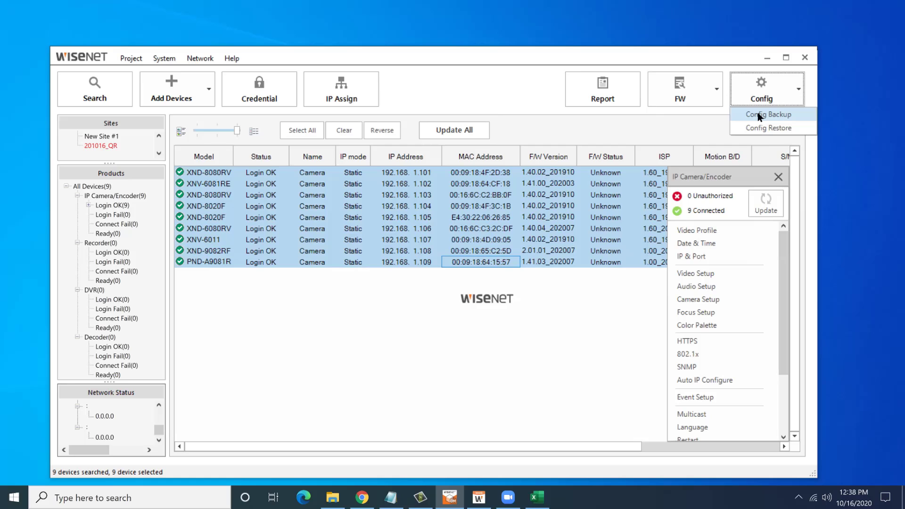
# Open the Report for the nine selected cameras with All information items ticked.
pyautogui.click(628, 101)
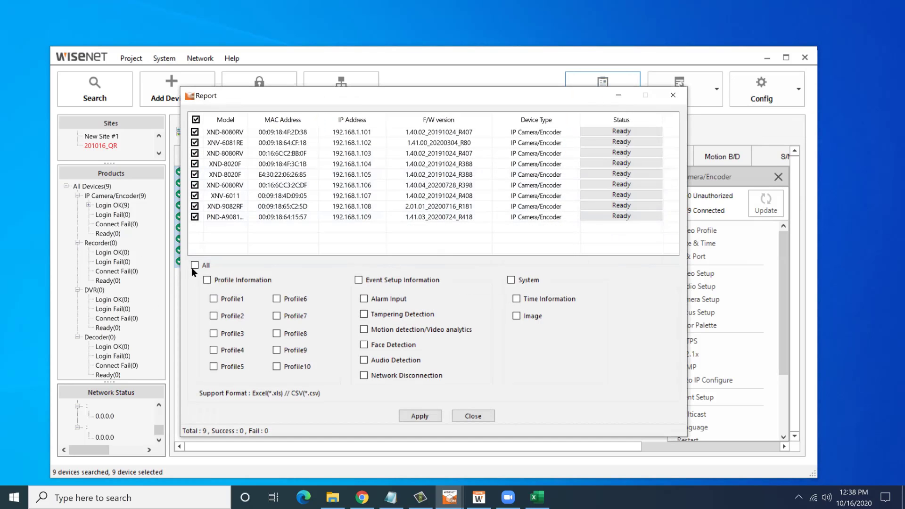
pyautogui.click(194, 264)
pyautogui.click(474, 416)
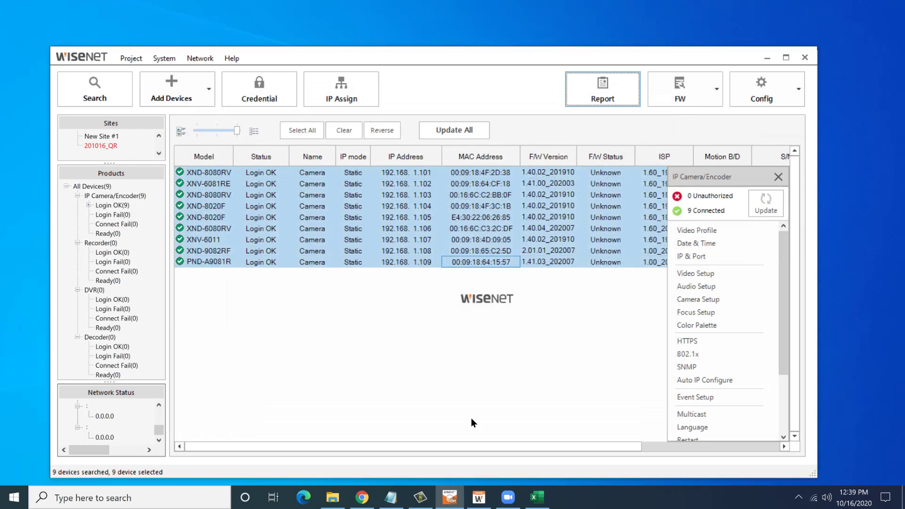